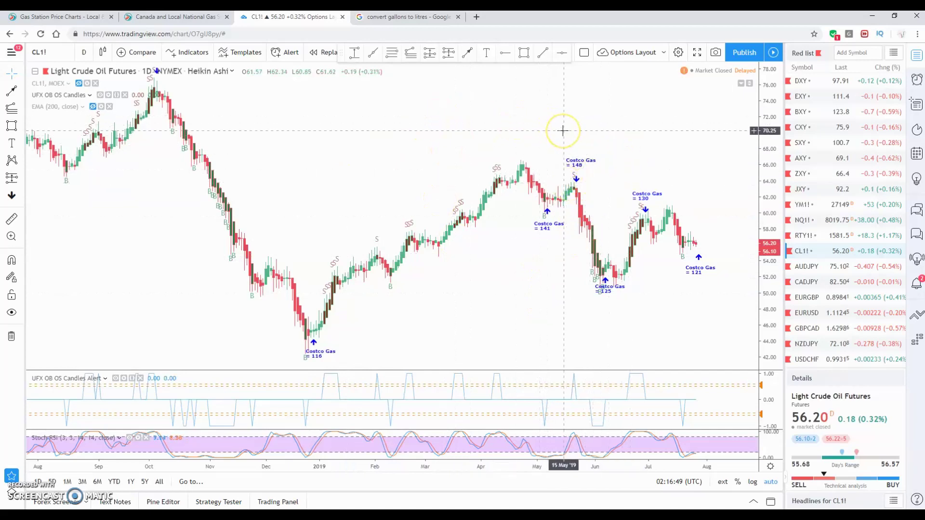
Enlarge the UFX OB OS Candles Alert indicator pane below the price chart
left_click(543, 136)
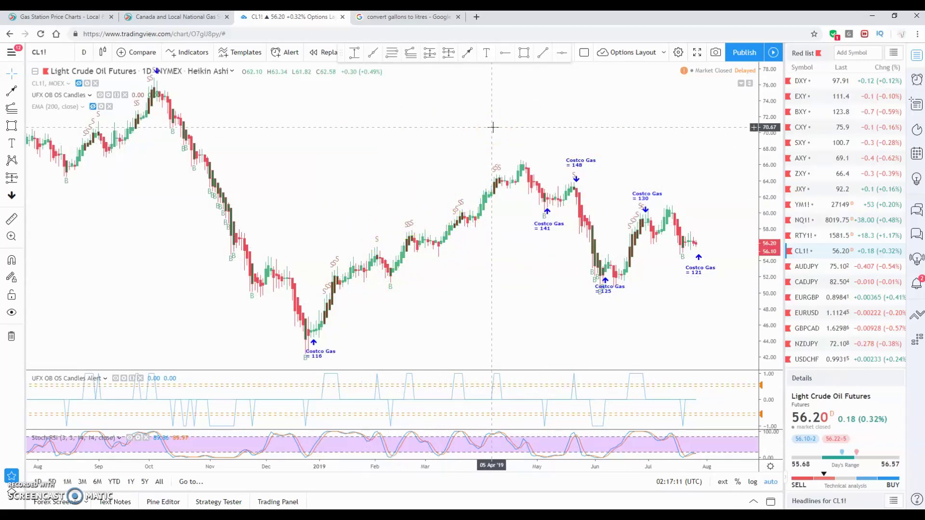
left_click(389, 191)
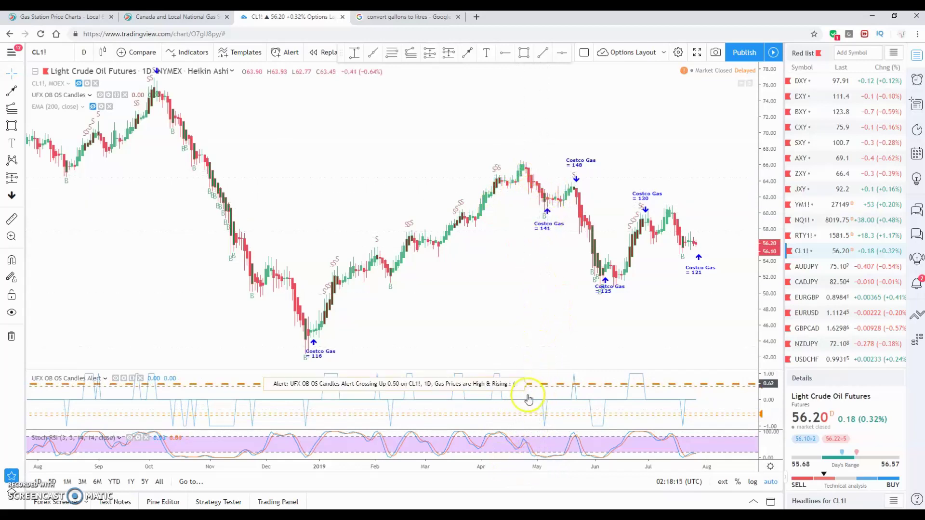
left_click_drag(523, 370, 526, 311)
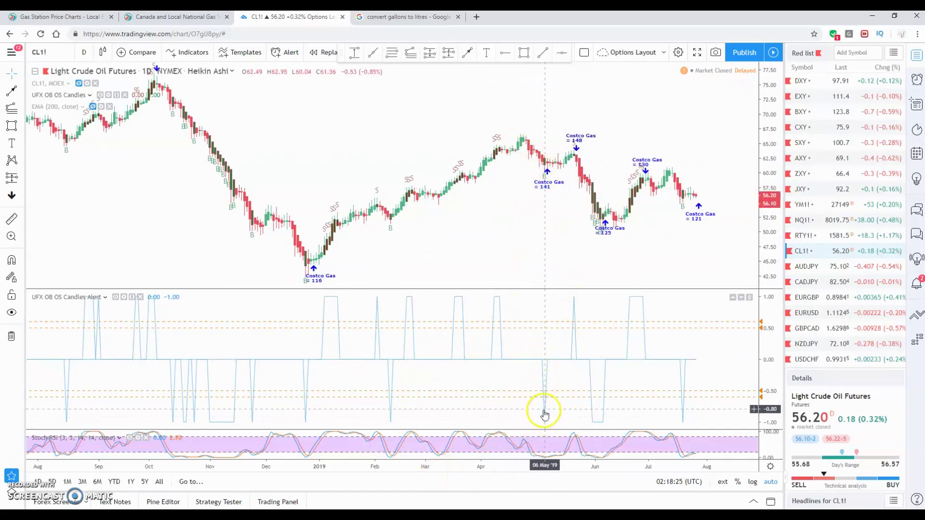
Reposition the dashed alert level lines, nudging the -0.50 line slightly upward
mouse_move(541, 395)
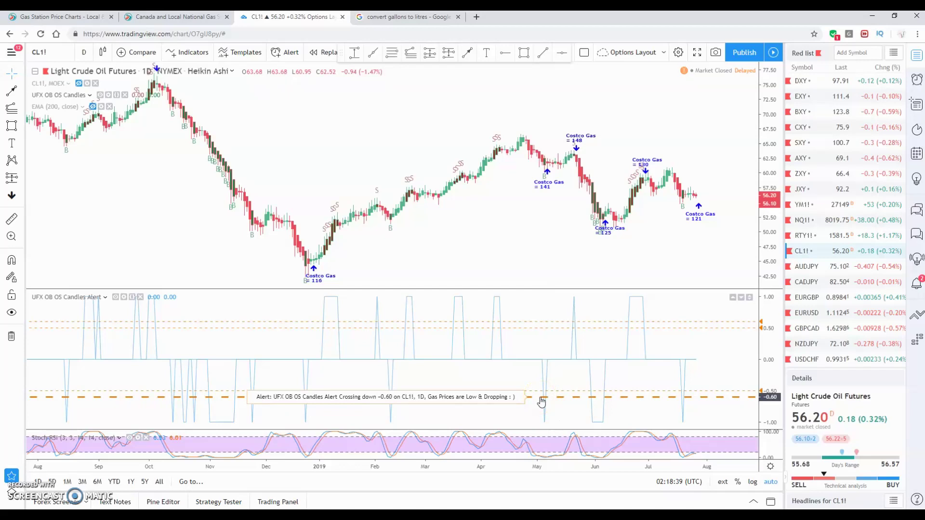
left_click_drag(541, 402, 601, 205)
left_click_drag(529, 392, 552, 388)
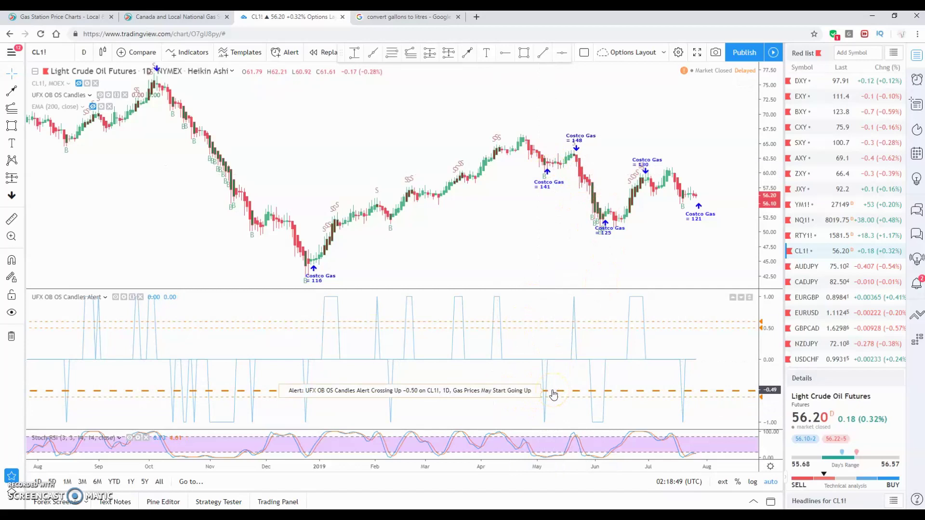
left_click(548, 165)
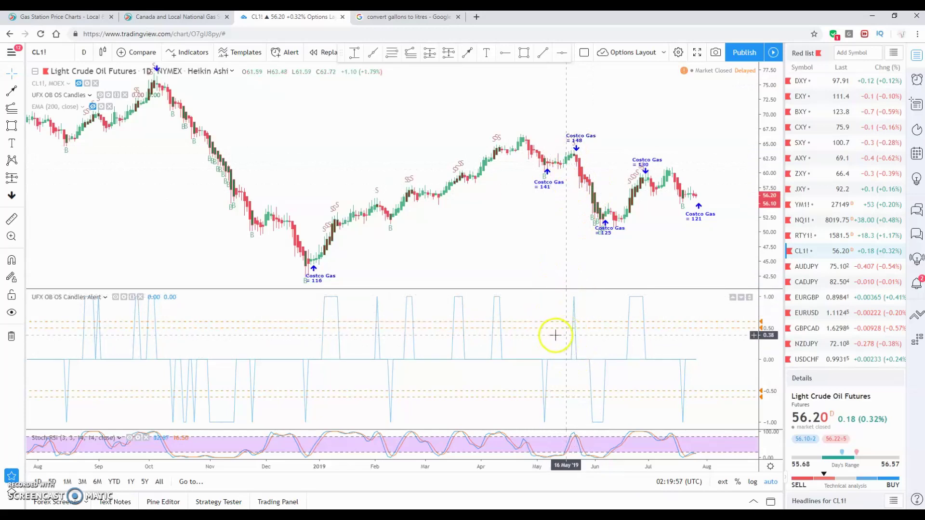
Raise the High & Rising alert line to 0.60 and select the Costco Gas 125 label
left_click_drag(568, 330, 569, 322)
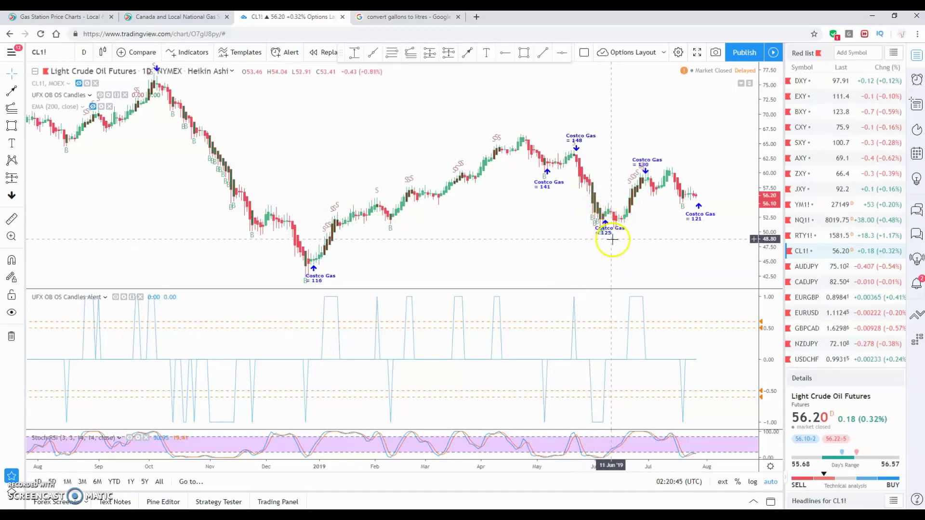
left_click(591, 219)
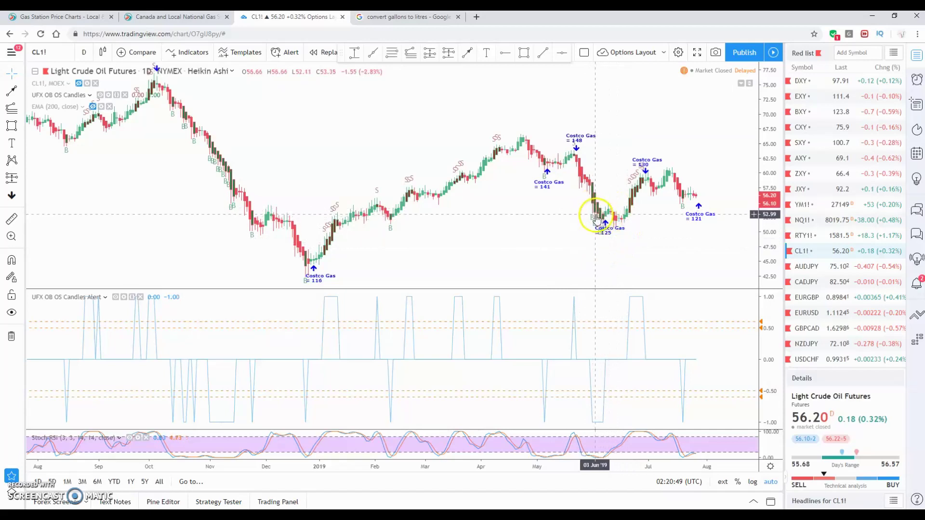
mouse_move(589, 400)
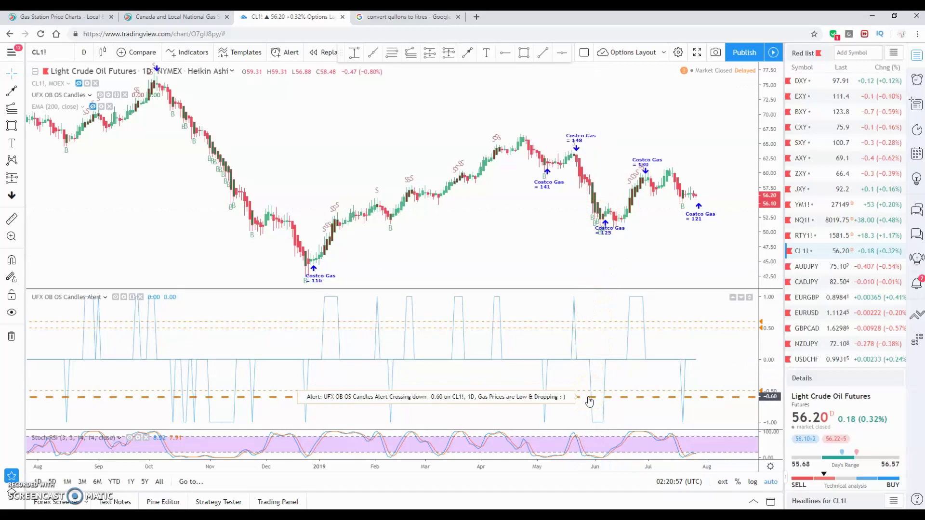
left_click(607, 365)
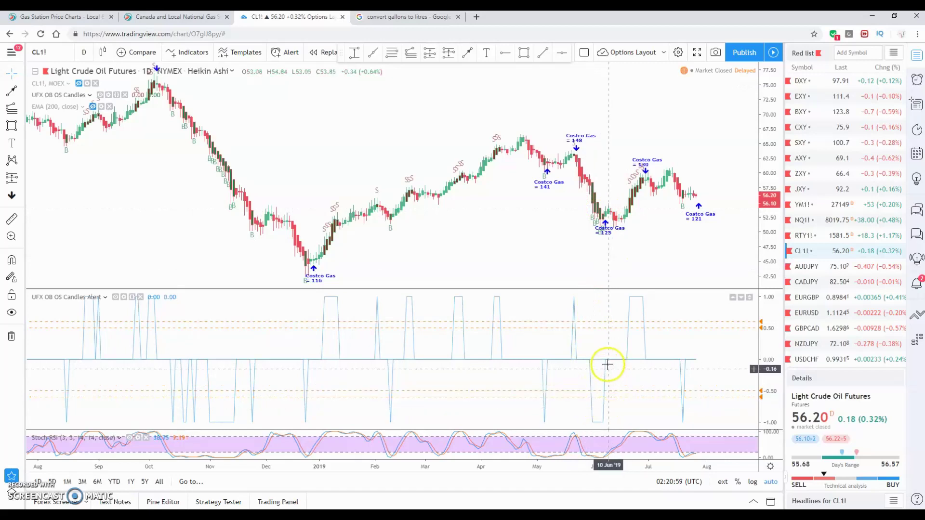
left_click(610, 392)
left_click(612, 395)
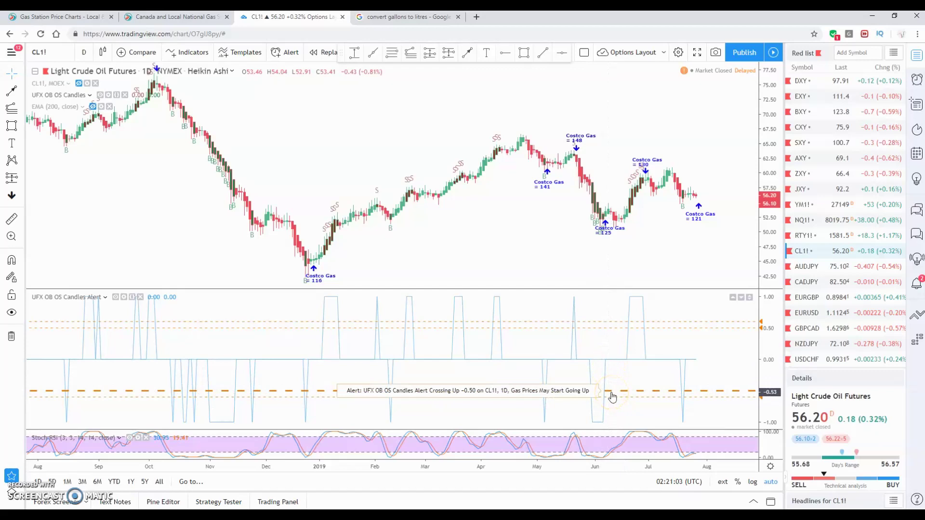
left_click(608, 202)
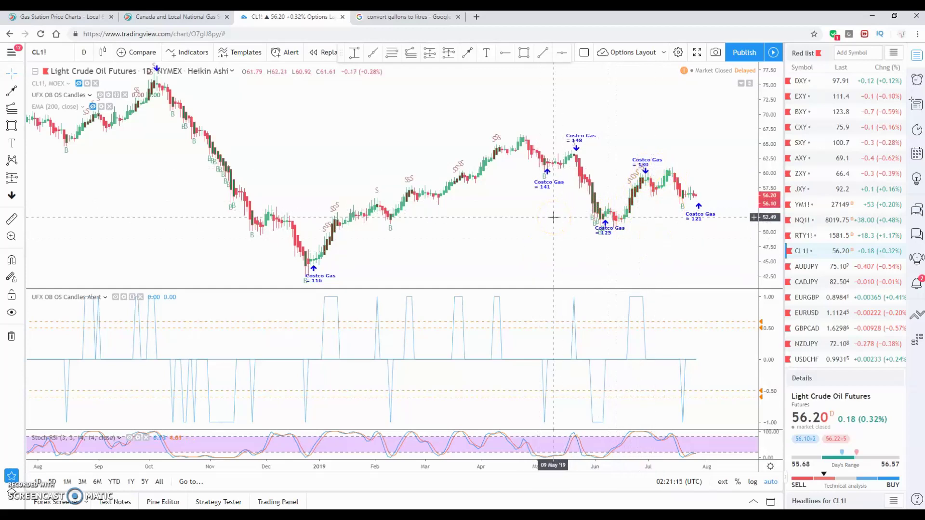
Restore the taller price chart above the indicator, then go to the GasBuddy Gas Station Price Charts tab
left_click_drag(463, 289, 440, 302)
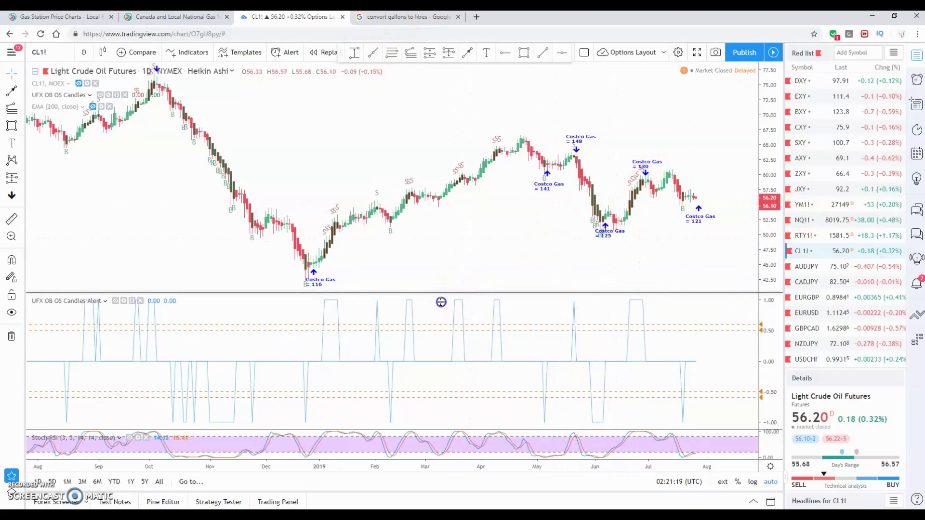
left_click_drag(442, 340, 444, 369)
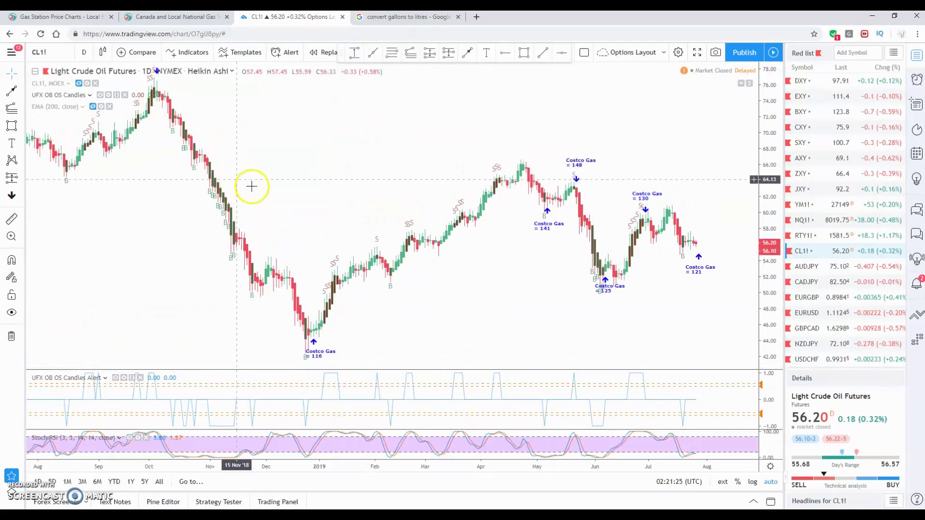
left_click(53, 18)
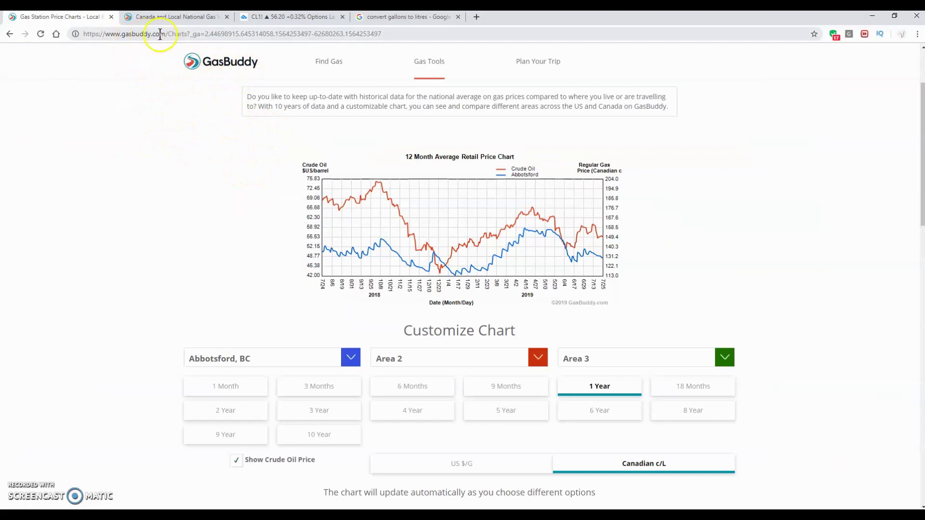
mouse_move(436, 61)
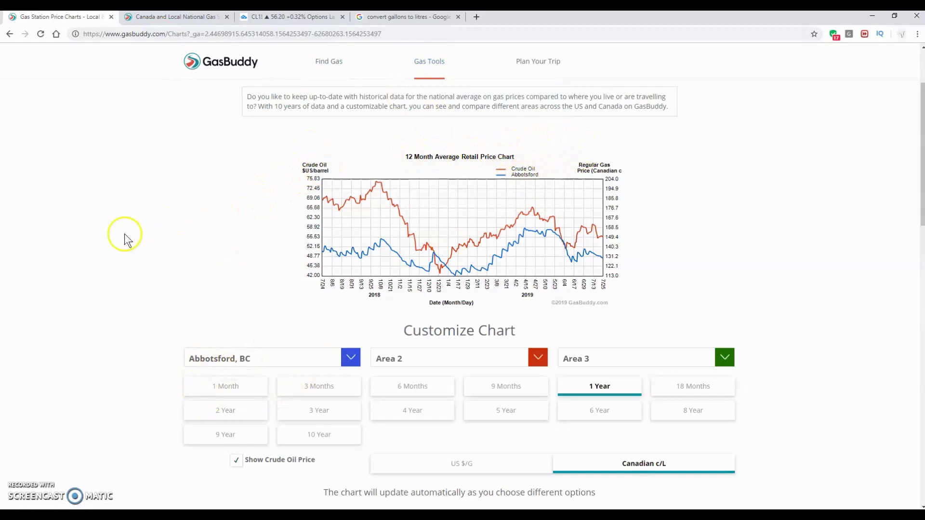
scroll(223, 217, "down", 2)
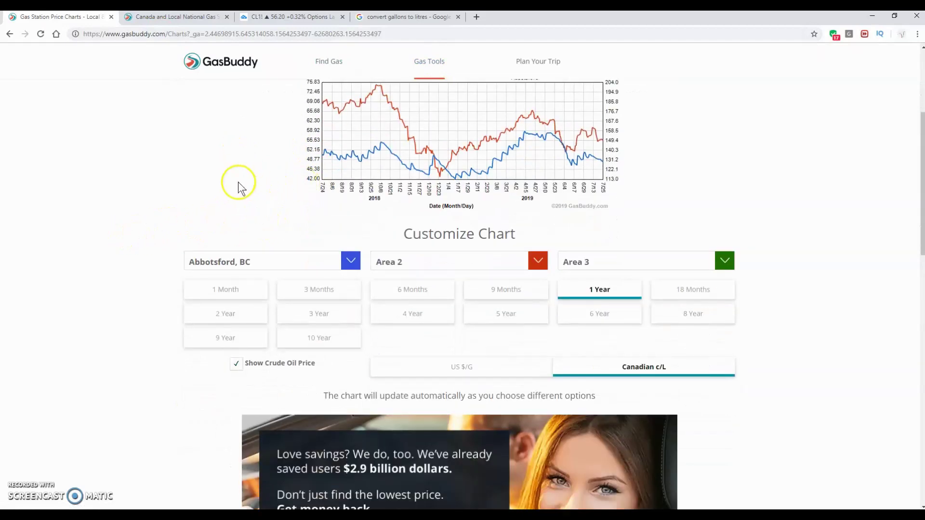
scroll(238, 183, "up", 2)
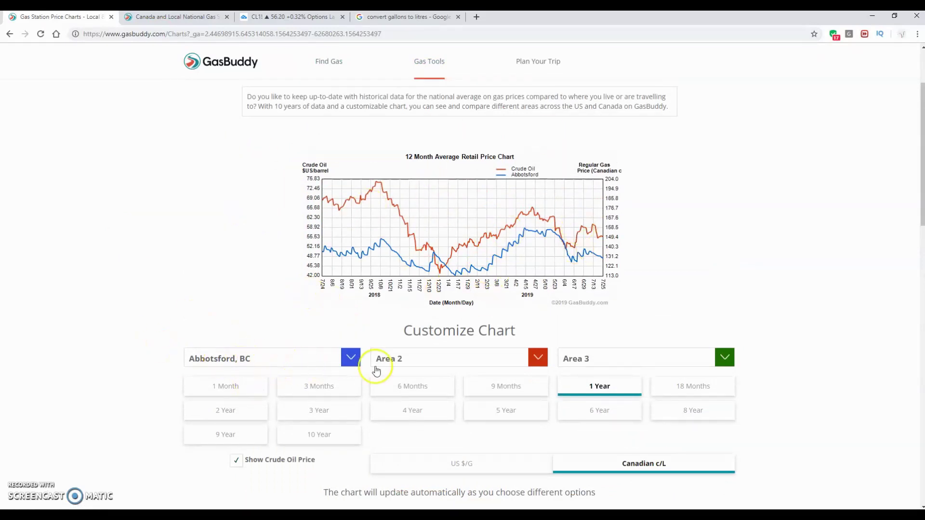
left_click(352, 358)
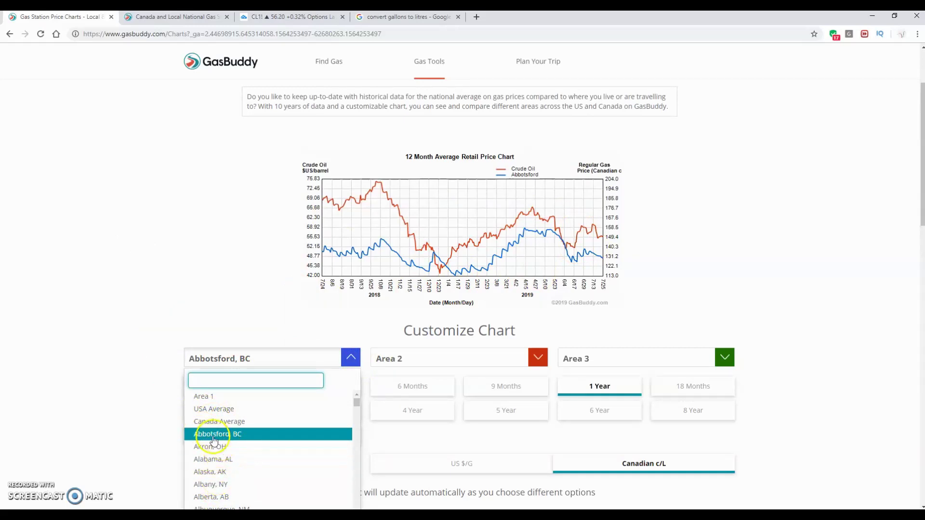
left_click(204, 282)
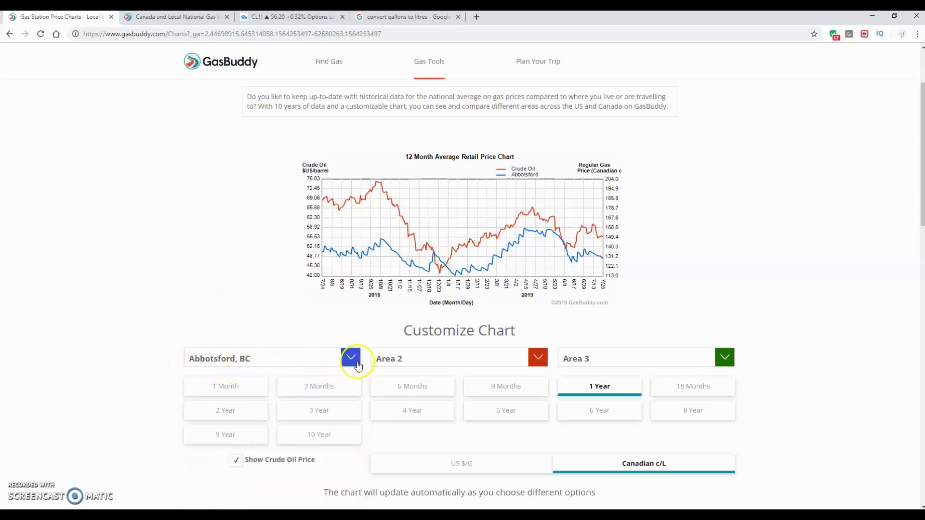
scroll(143, 383, "down", 2)
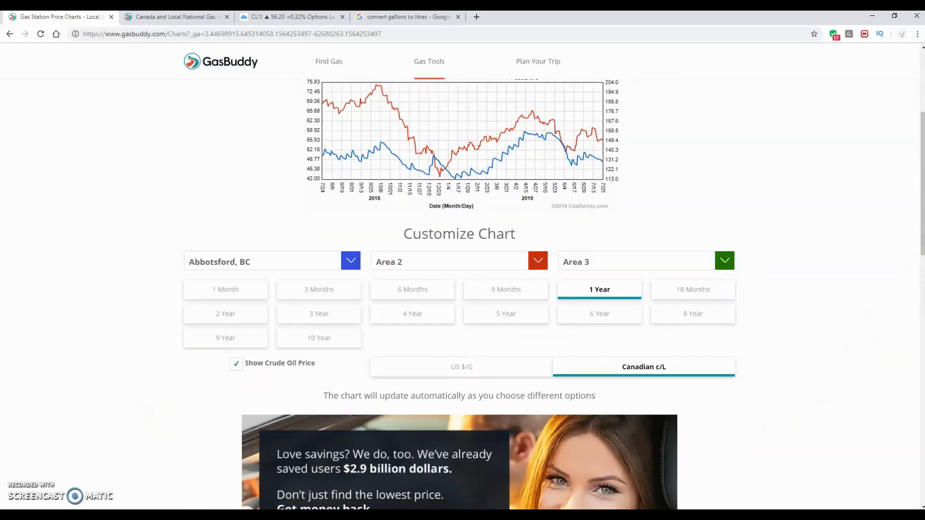
left_click_drag(920, 177, 920, 160)
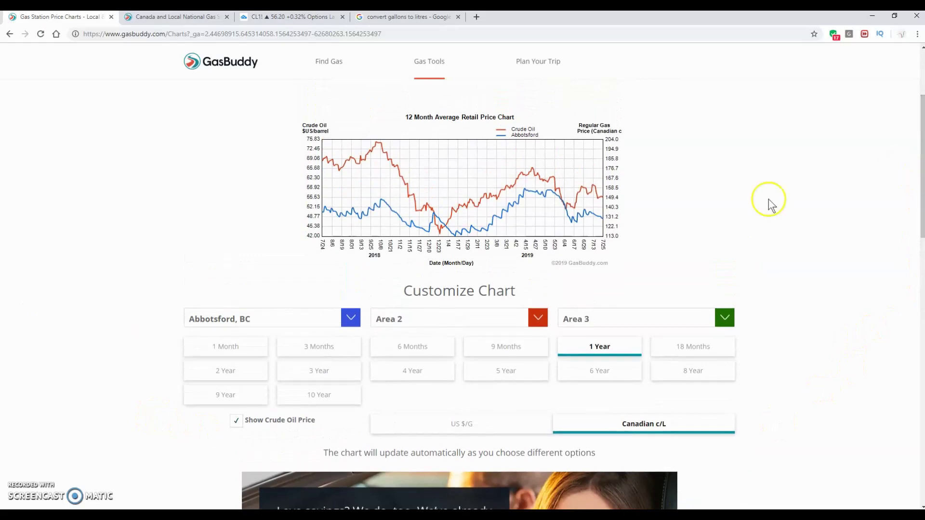
left_click(483, 430)
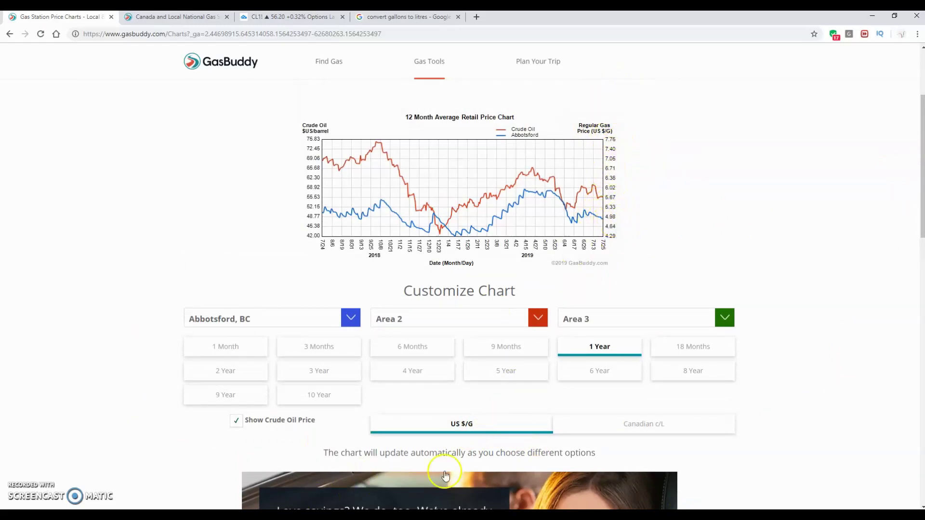
left_click(653, 426)
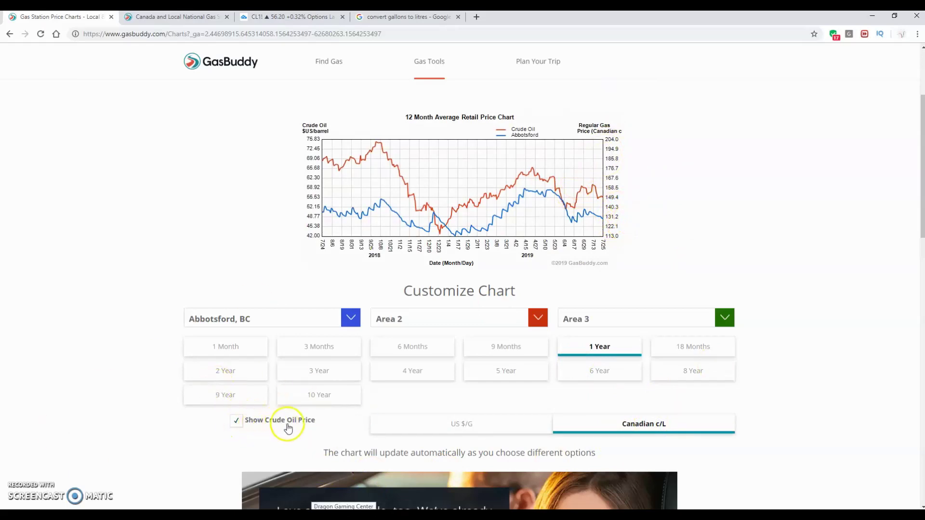
left_click(236, 422)
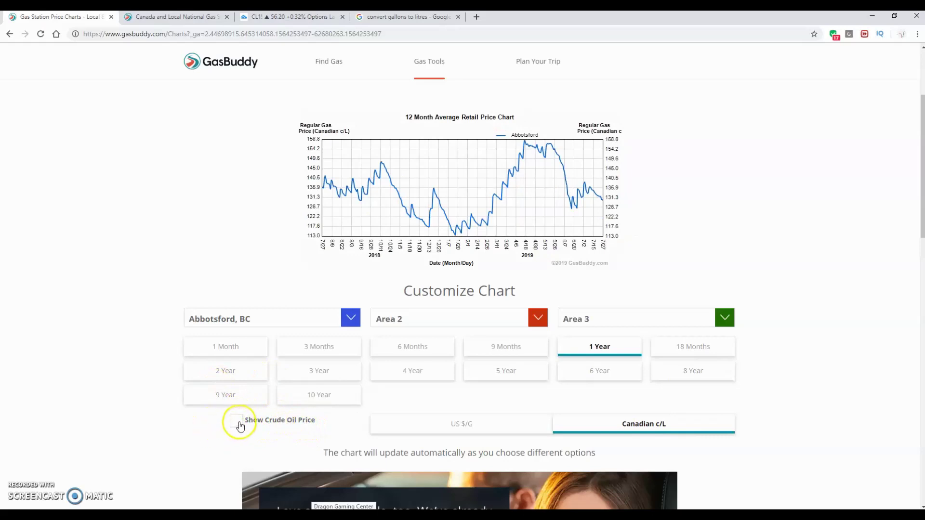
left_click(237, 422)
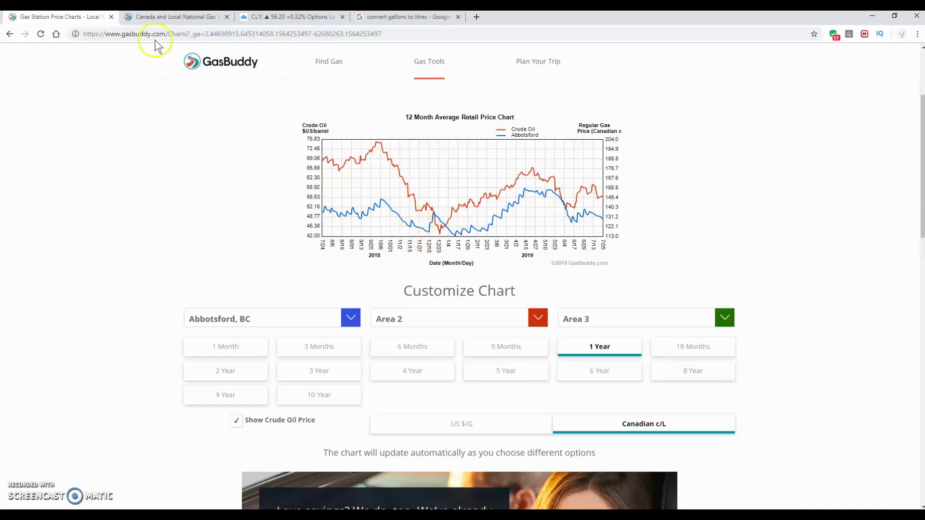
left_click(155, 21)
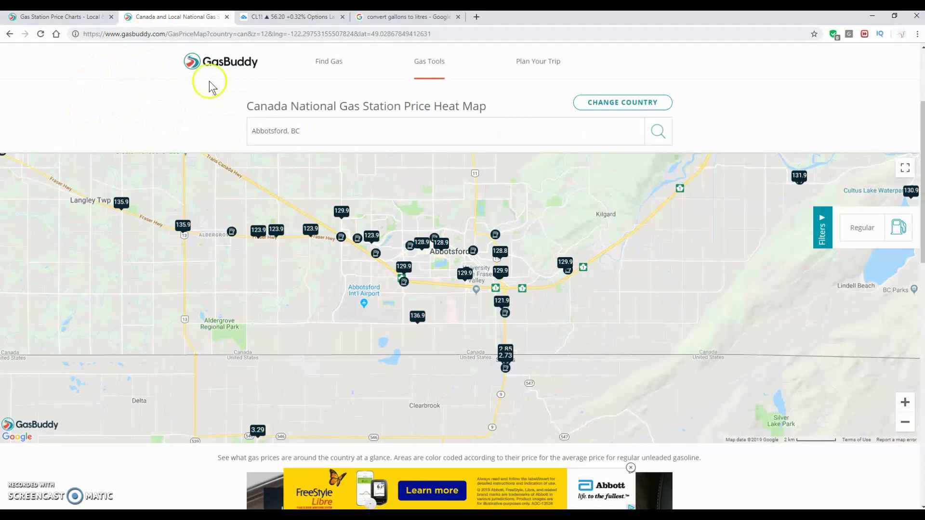
Look over GasBuddy's Abbotsford station price heat map, then return to the CL1! crude oil chart
mouse_move(407, 81)
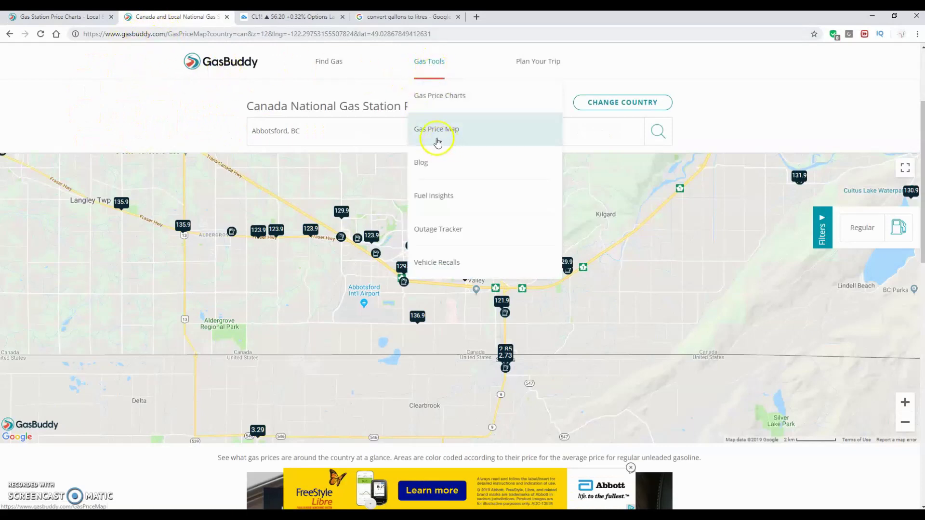
left_click(466, 137)
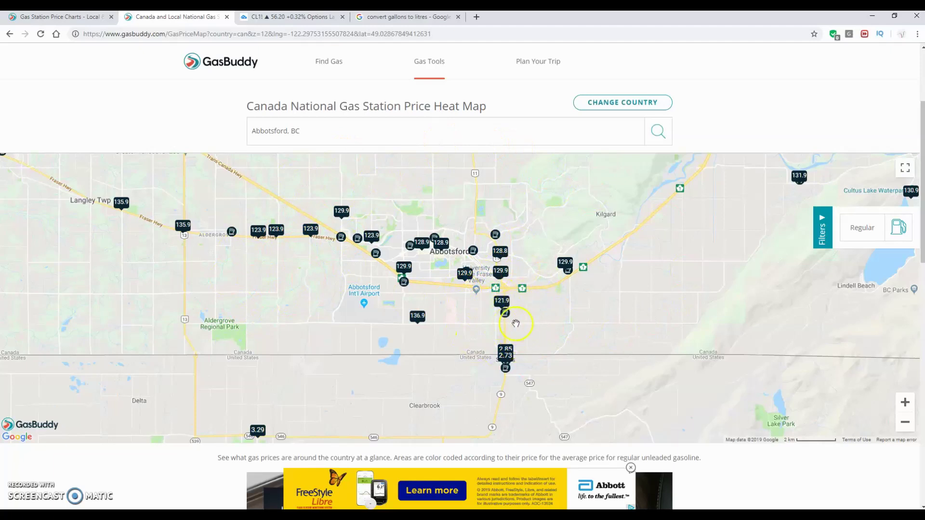
left_click(105, 107)
left_click(297, 18)
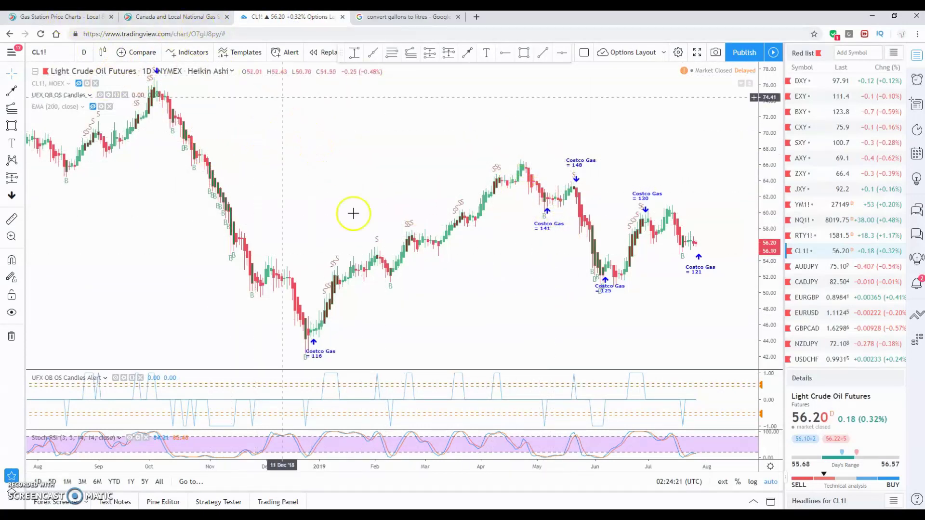
left_click(44, 19)
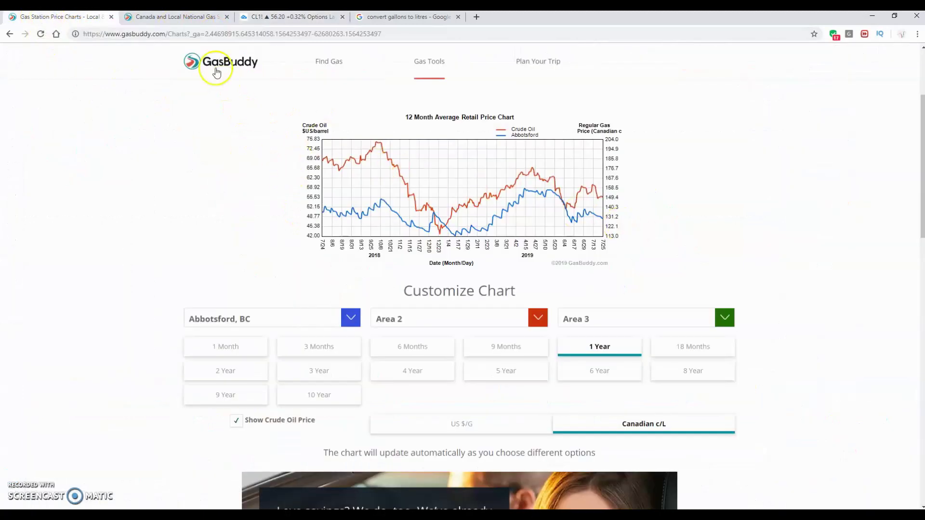
left_click(181, 18)
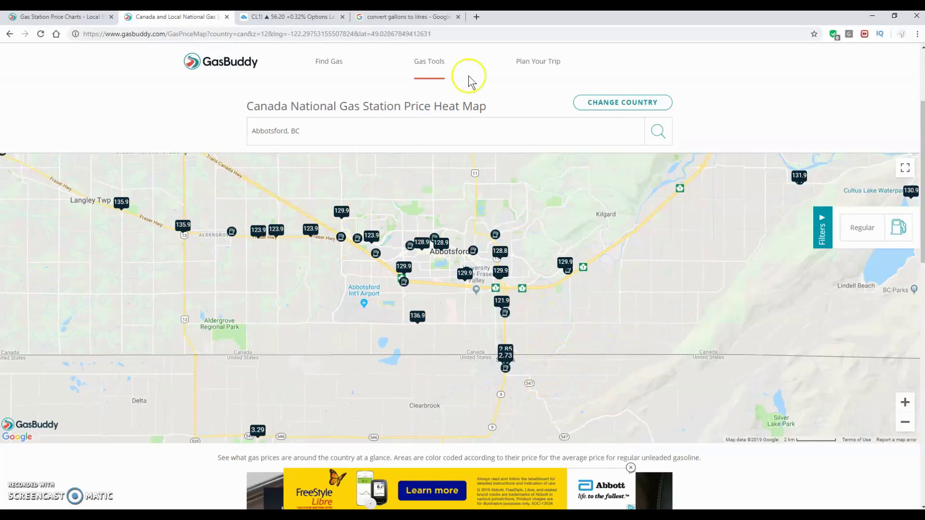
left_click(284, 19)
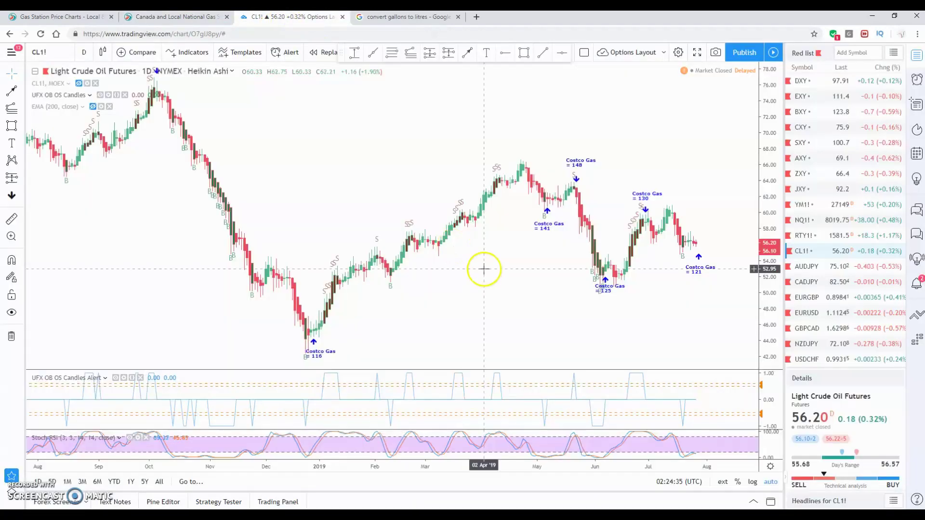